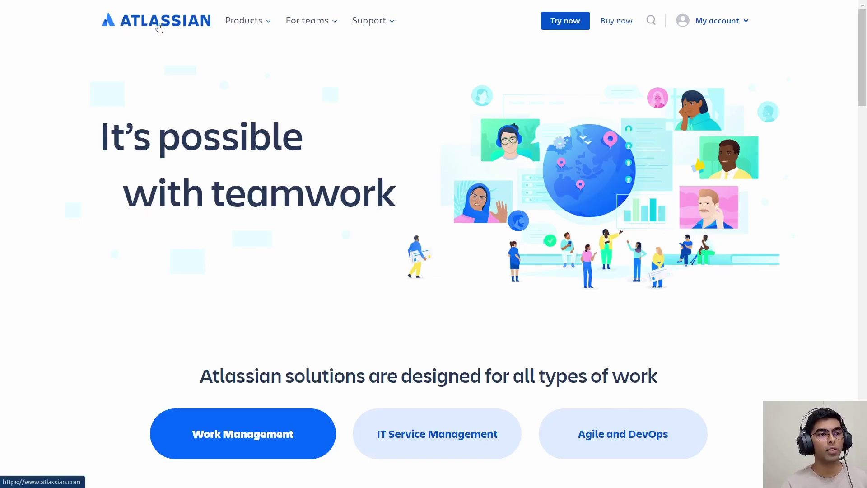
# - From the Try now page, start a free cloud trial of Jira Software under Plan & Track
pyautogui.scroll(-10, 490, 112)
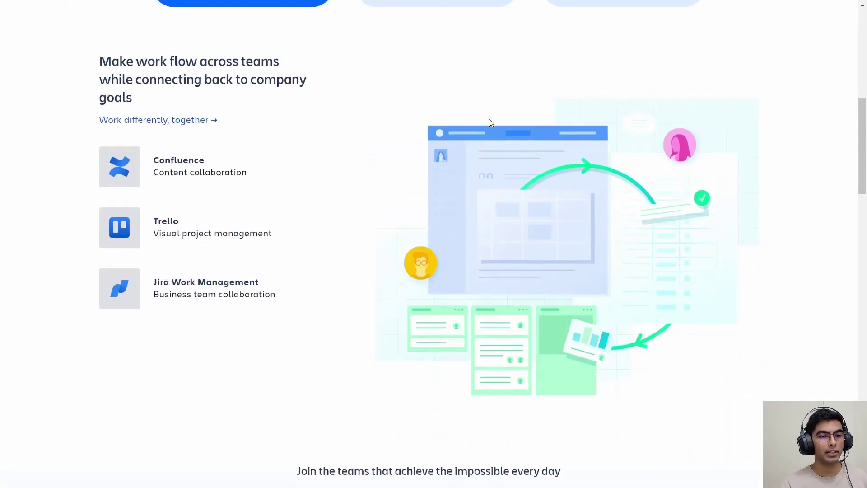
pyautogui.scroll(10, 490, 124)
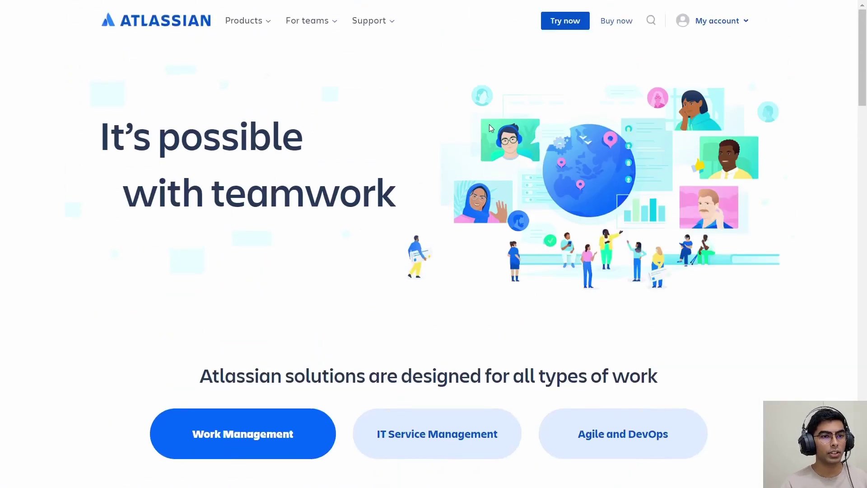
pyautogui.click(567, 28)
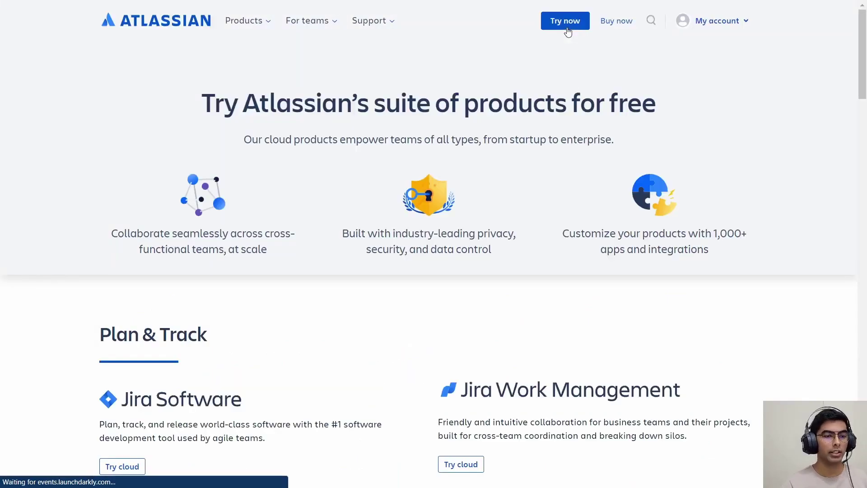
pyautogui.scroll(-3, 340, 122)
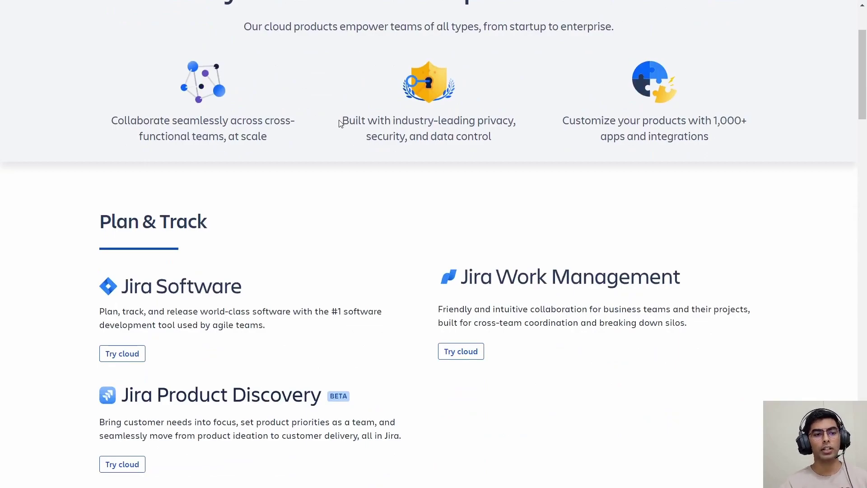
pyautogui.scroll(-2, 339, 123)
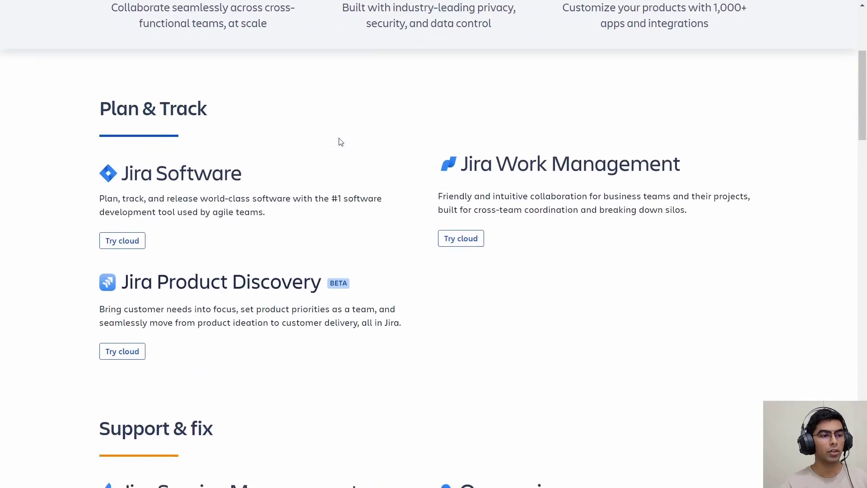
pyautogui.click(132, 246)
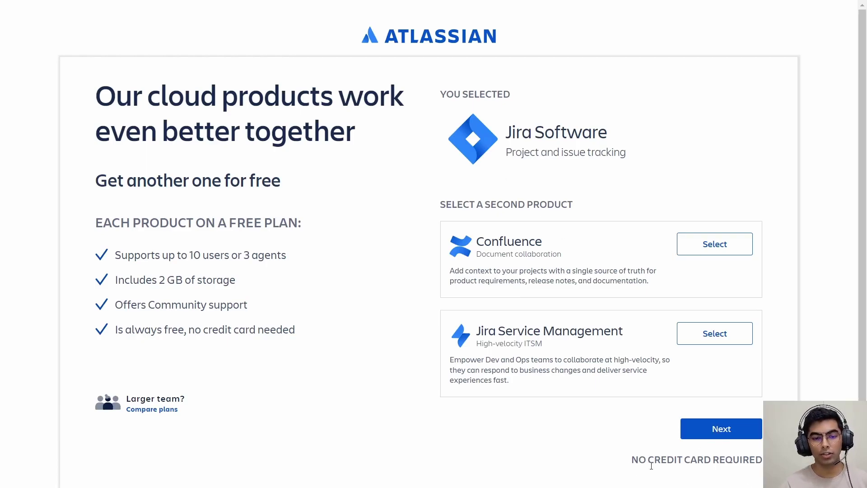
# - Continue without a second free product and create the Atlassian account
pyautogui.click(728, 434)
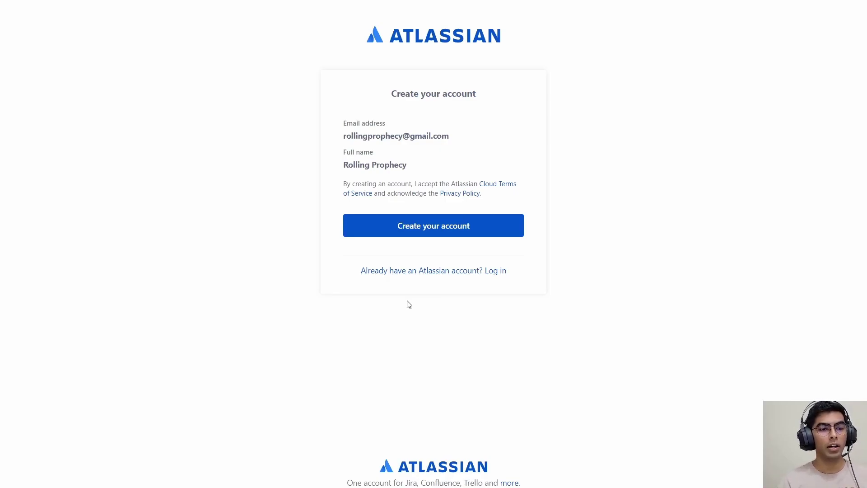
pyautogui.click(437, 229)
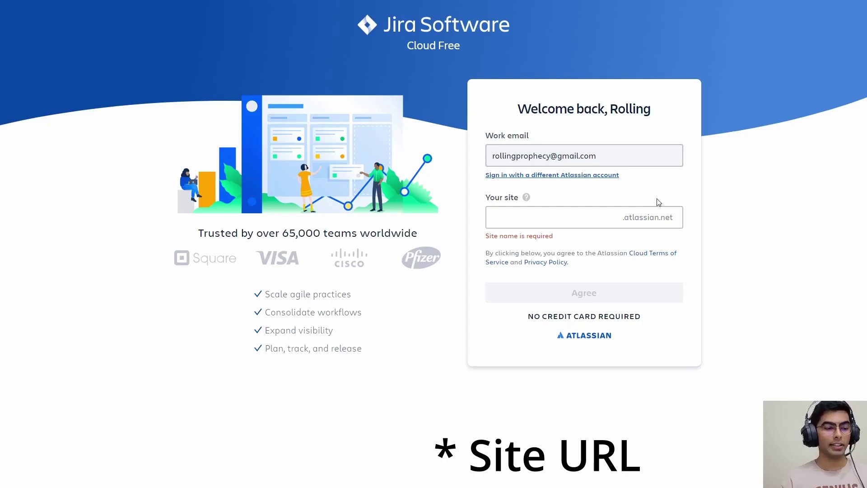
# - Claim the site name 'rollingprophecy' on atlassian.net and agree to the terms
pyautogui.click(553, 214)
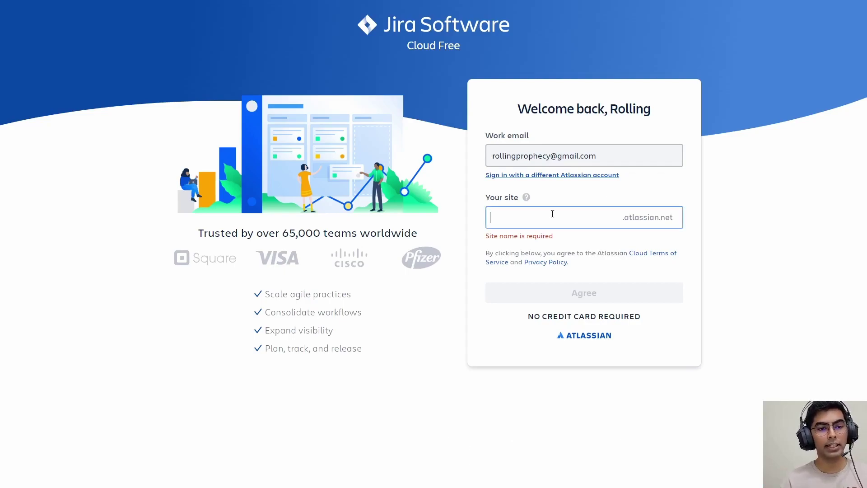
pyautogui.write('rollingprophecy')
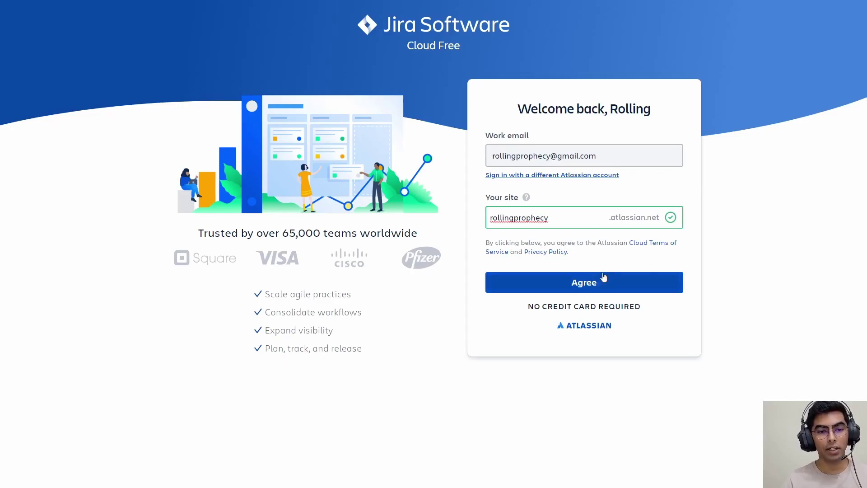
pyautogui.click(581, 292)
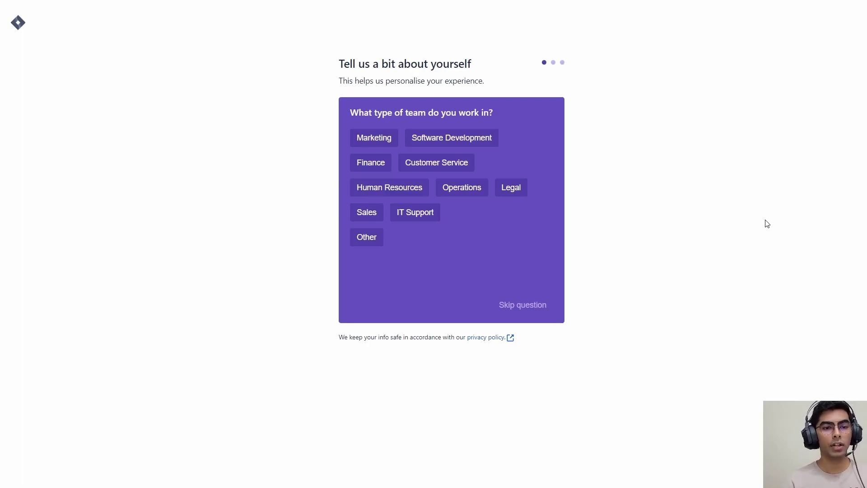
# - Skip the team type, role and main tasks questions
pyautogui.click(520, 304)
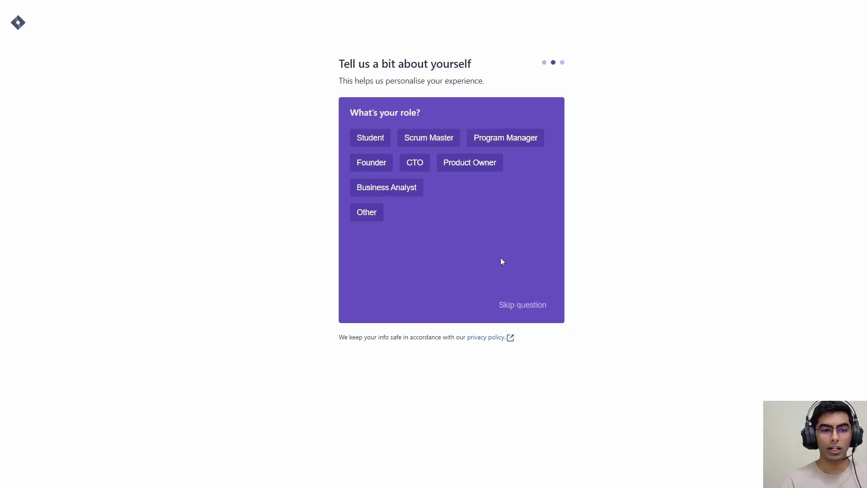
pyautogui.click(527, 304)
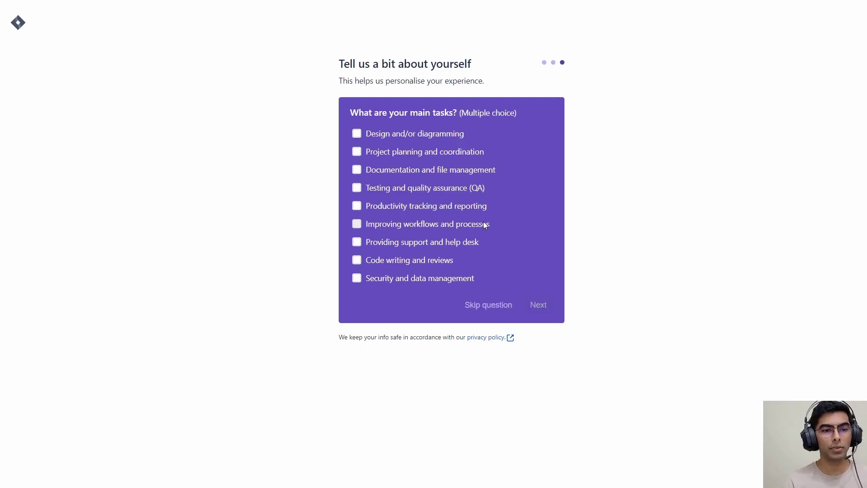
pyautogui.click(494, 312)
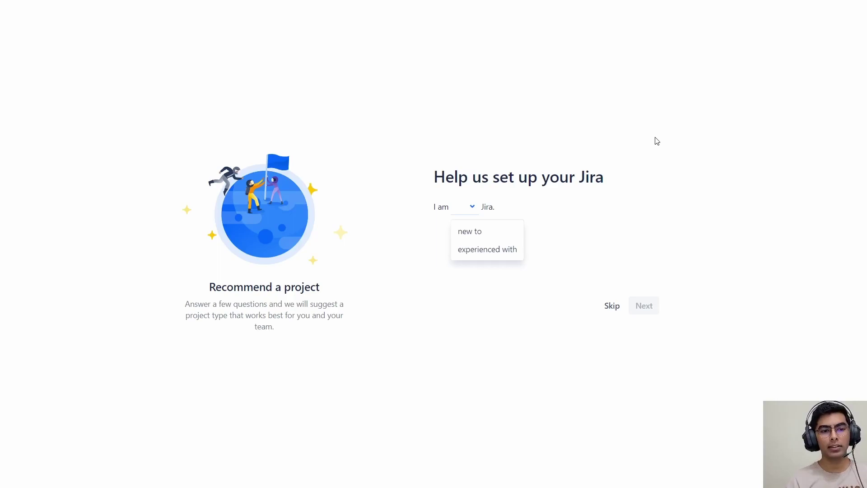
# - Create the company-managed Kanban project 'My first project', skipping recommendations, tool connections and invites
pyautogui.click(613, 306)
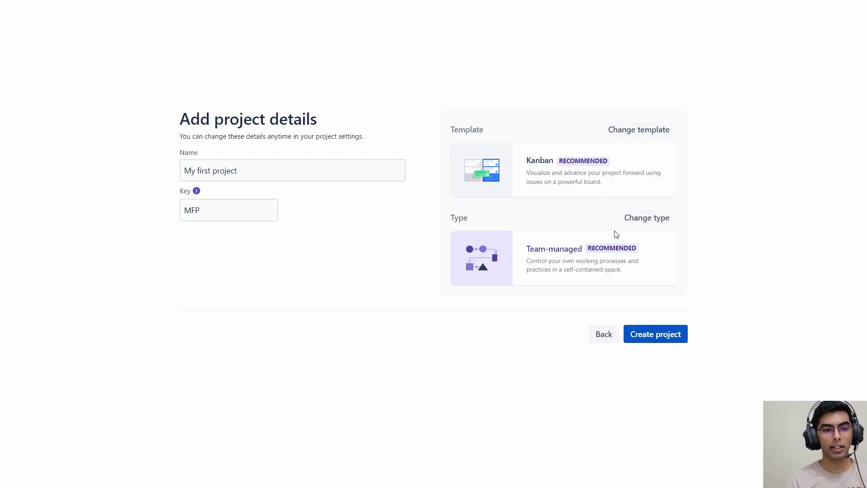
pyautogui.click(653, 219)
pyautogui.scroll(-8, 575, 245)
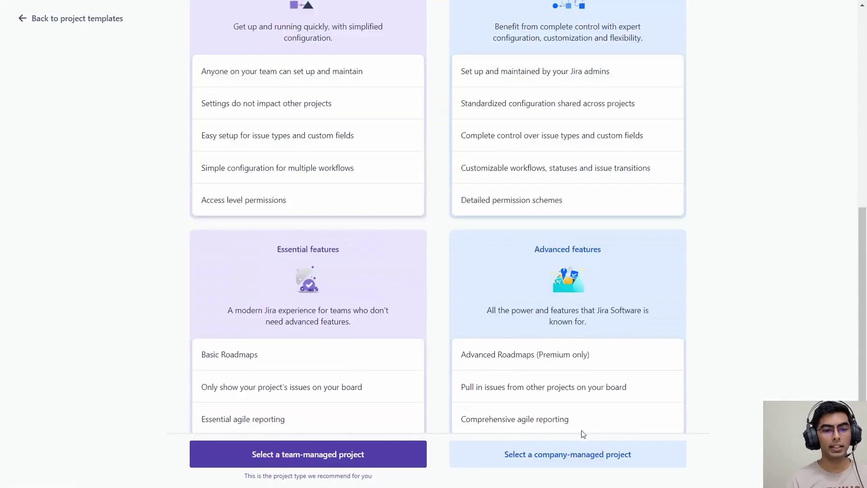
pyautogui.click(587, 453)
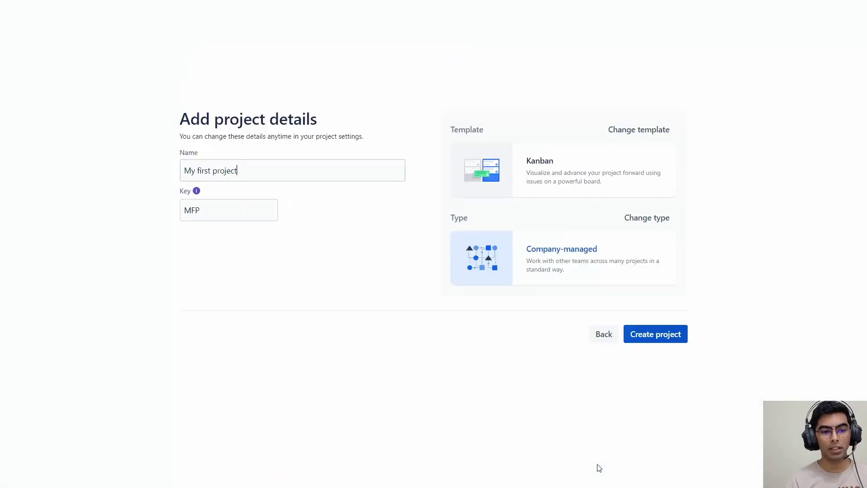
pyautogui.click(680, 336)
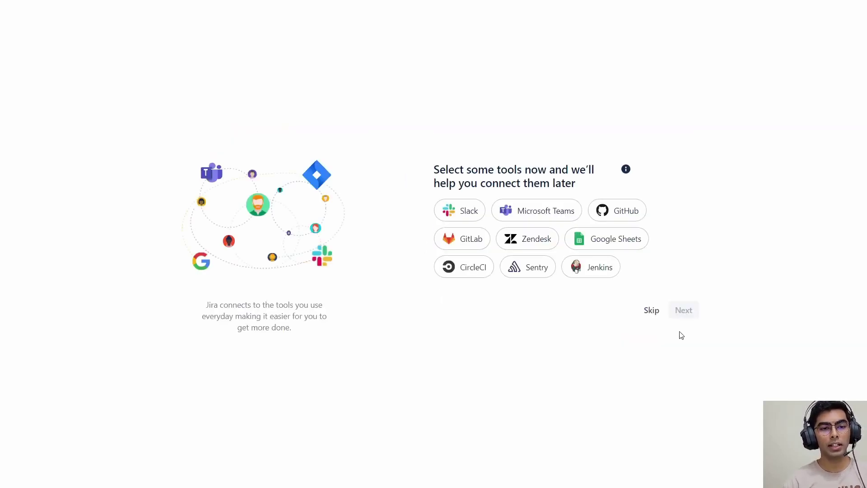
pyautogui.click(650, 312)
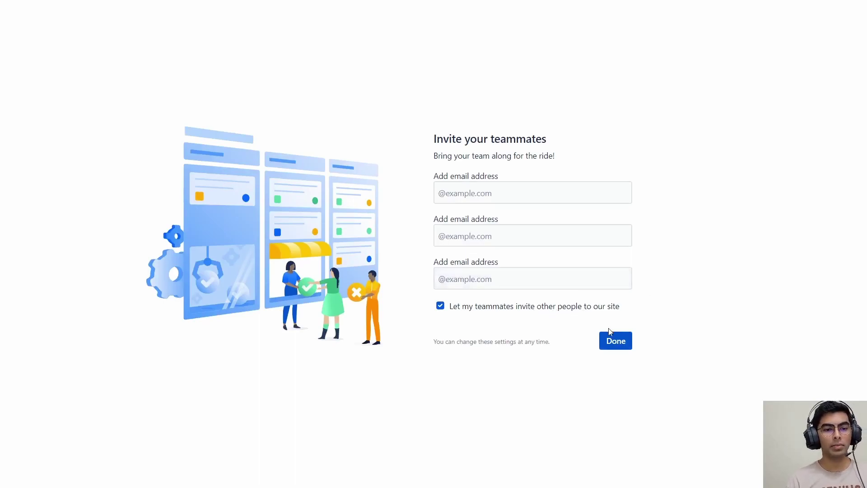
pyautogui.click(612, 344)
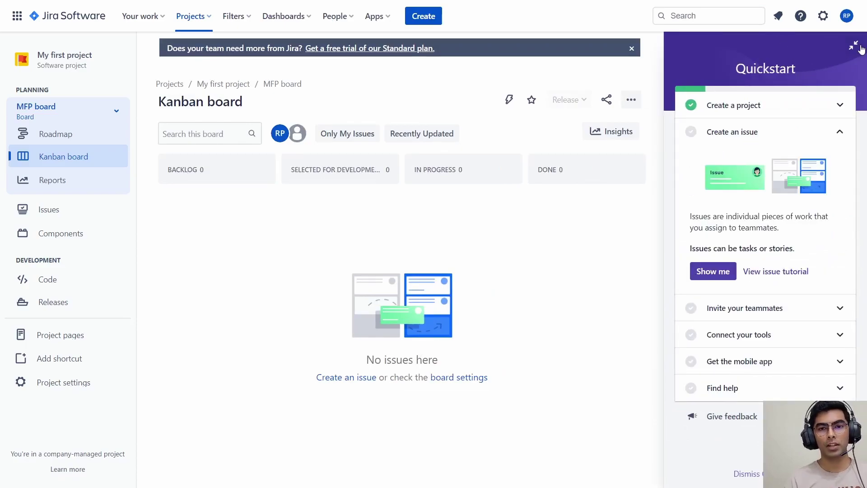
# - Close the Quickstart guide, exit full screen with F11, and go to Your work
pyautogui.click(860, 47)
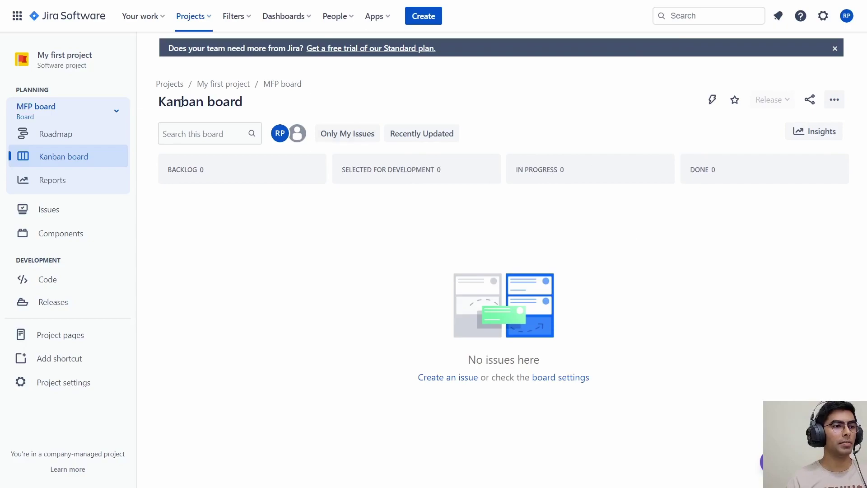
pyautogui.moveTo(38, 55); pyautogui.dragTo(99, 63)
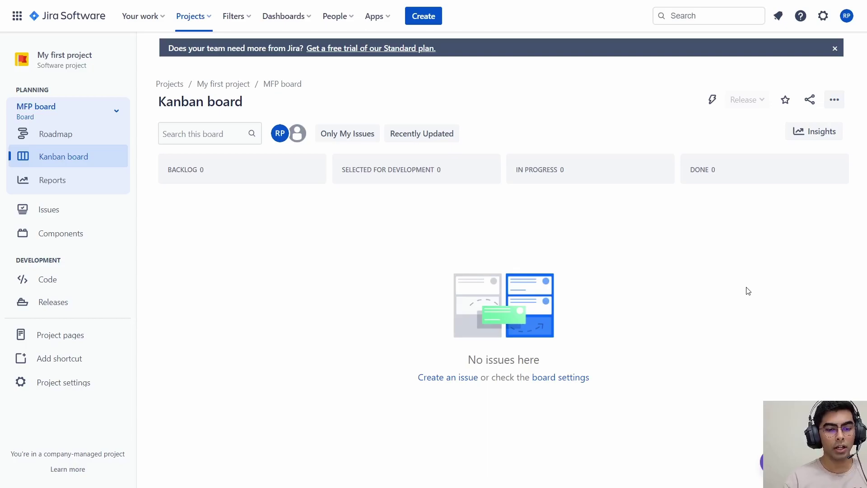
pyautogui.press('F11')
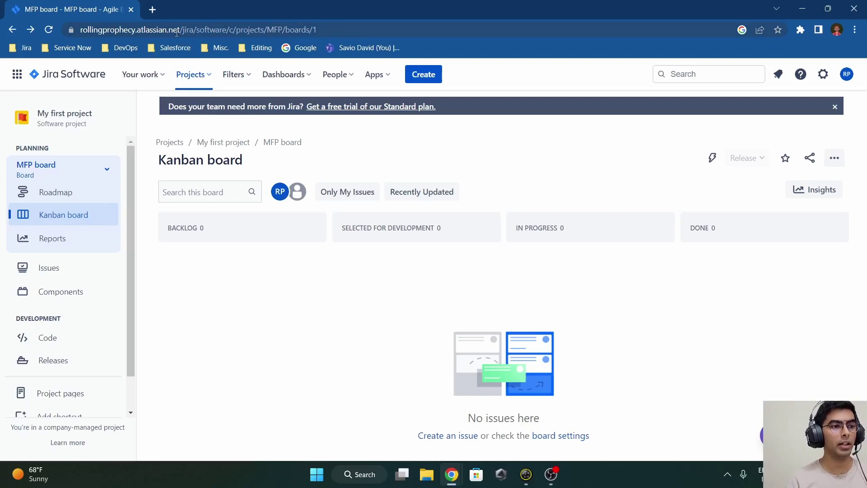
pyautogui.click(84, 83)
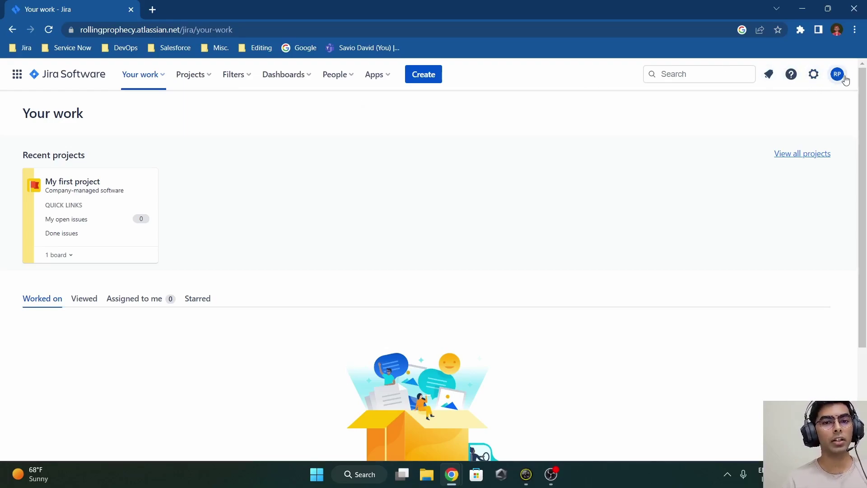
# - Open System from the gear menu's Jira Settings
pyautogui.click(815, 80)
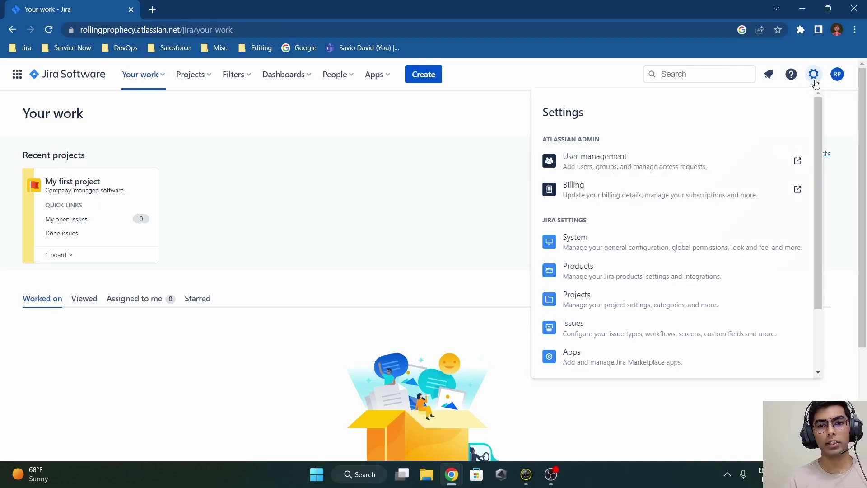
pyautogui.click(595, 240)
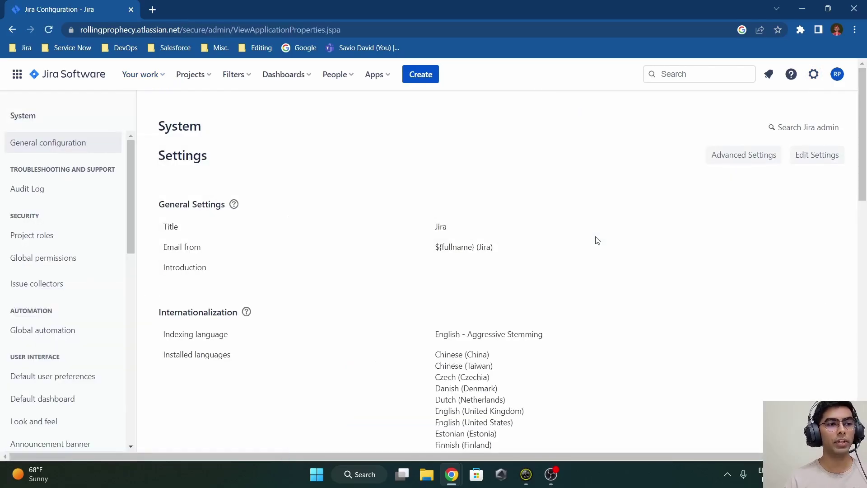
pyautogui.scroll(-6, 56, 185)
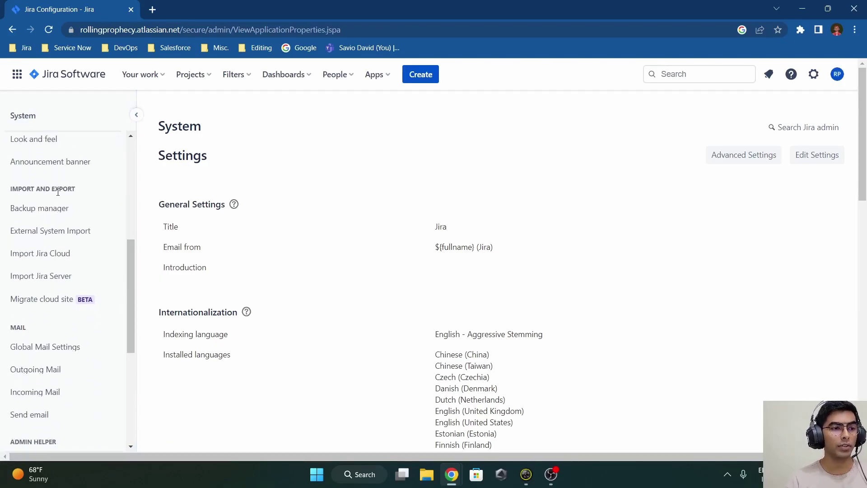
# - Create a cloud backup in Backup manager including attachments, avatars and logos
pyautogui.click(86, 212)
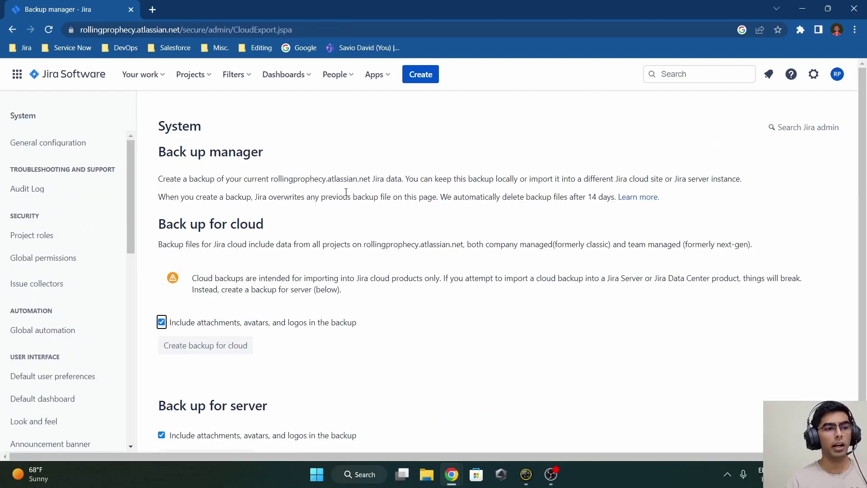
pyautogui.scroll(-1, 346, 193)
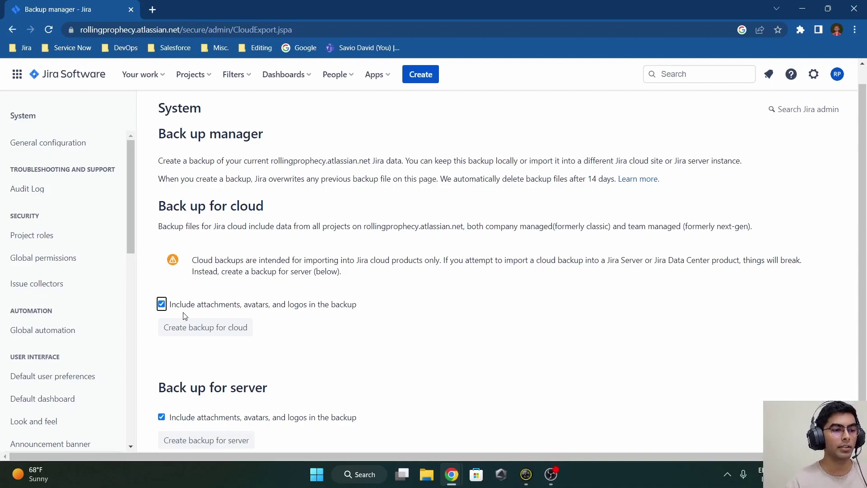
pyautogui.click(209, 336)
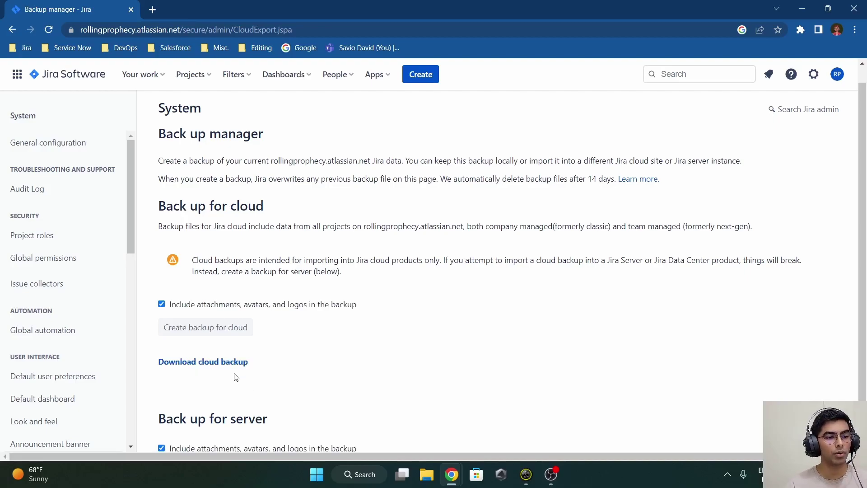
# - Download the cloud backup, saving jira-export.zip through the IDM dialog
pyautogui.click(199, 362)
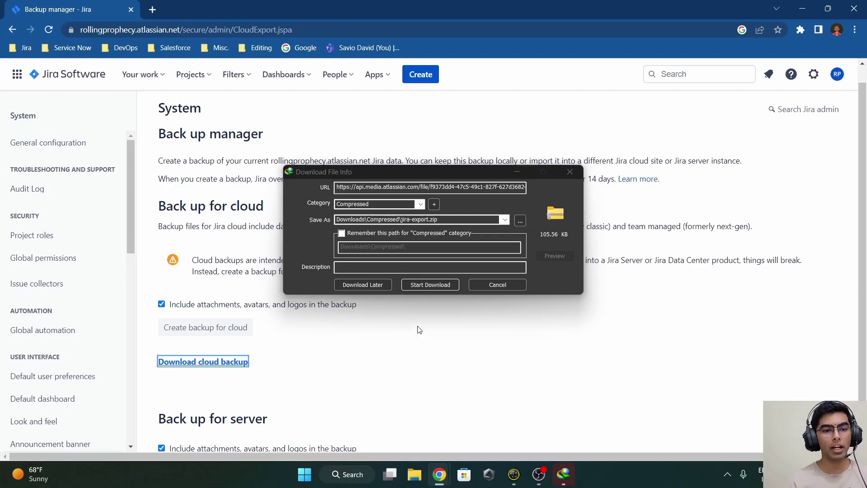
pyautogui.click(515, 284)
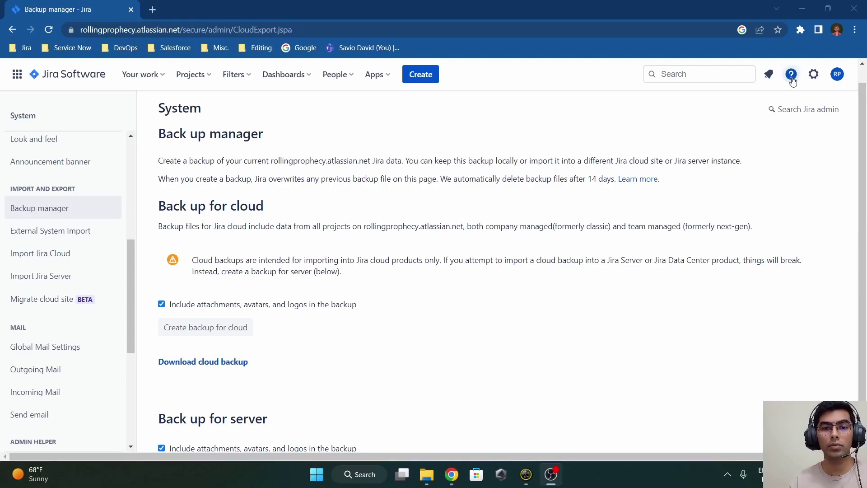
pyautogui.click(813, 74)
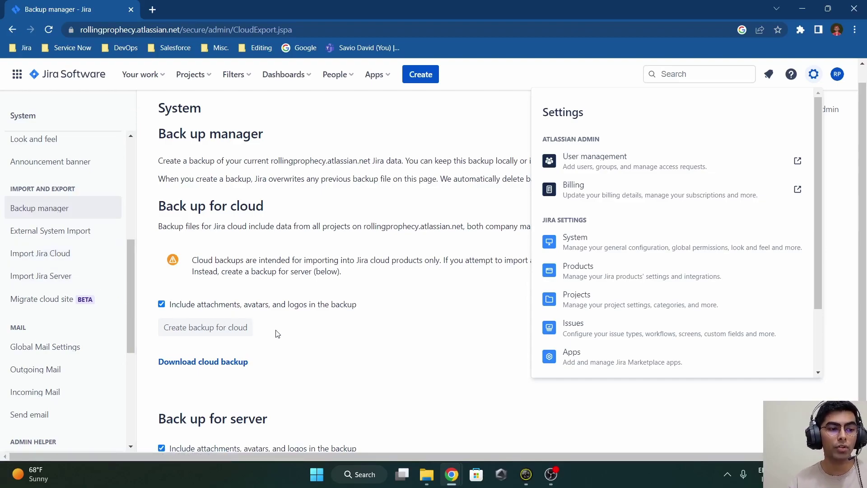
pyautogui.click(68, 253)
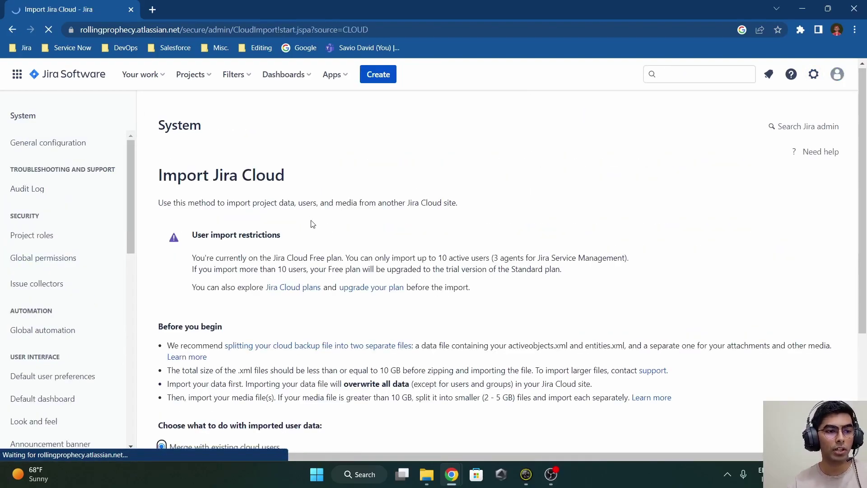
pyautogui.scroll(-4, 314, 228)
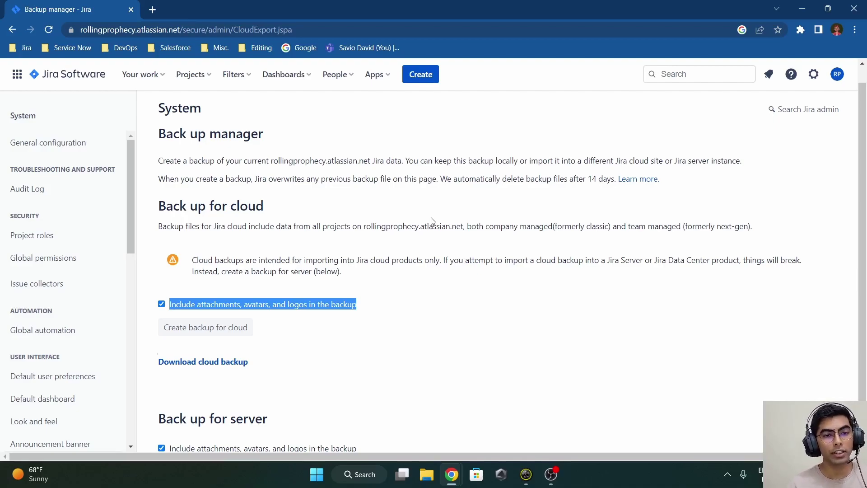
# - Open Billing under Atlassian Admin from the Settings gear menu
pyautogui.click(814, 76)
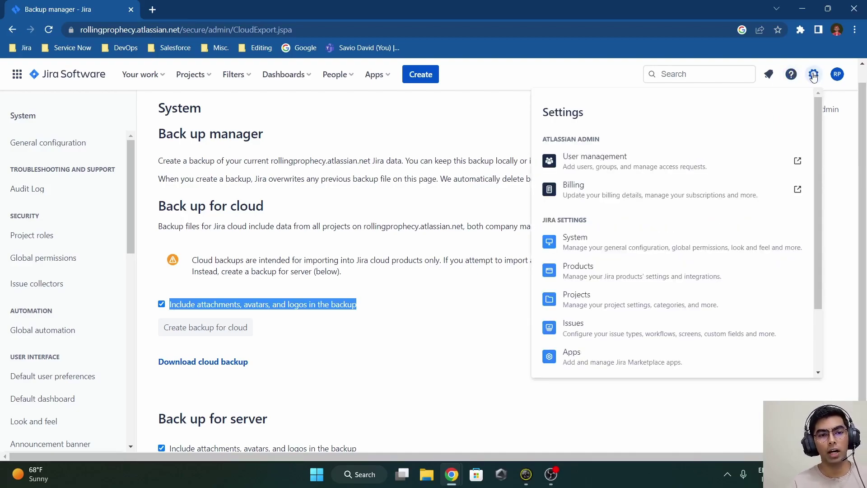
pyautogui.click(601, 197)
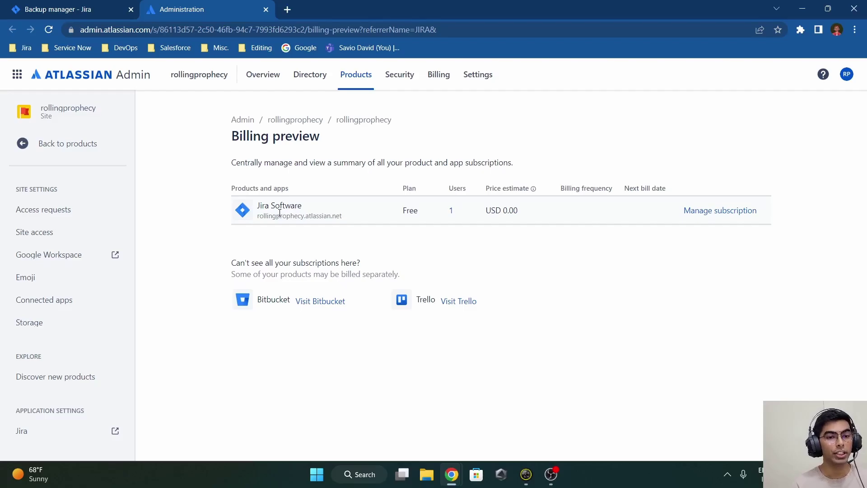
# - Open Jira Software's Manage subscriptions page and reveal its Delete and Get support actions
pyautogui.click(743, 212)
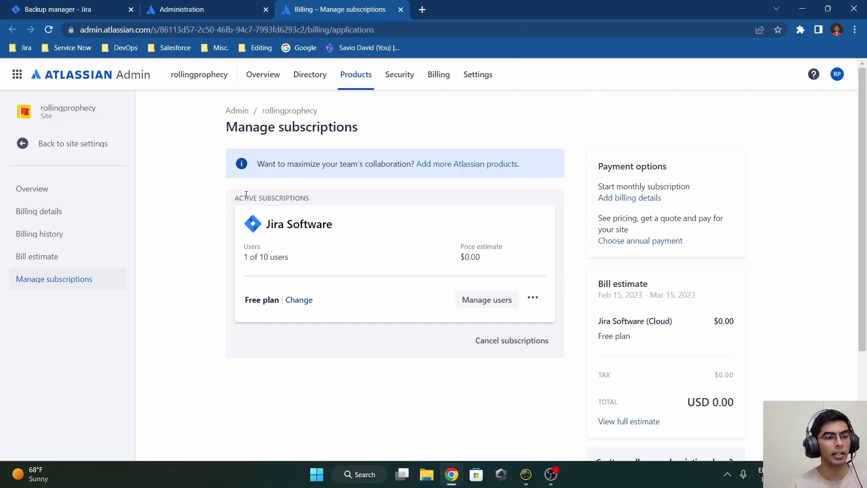
pyautogui.moveTo(233, 199); pyautogui.dragTo(355, 200)
pyautogui.click(374, 203)
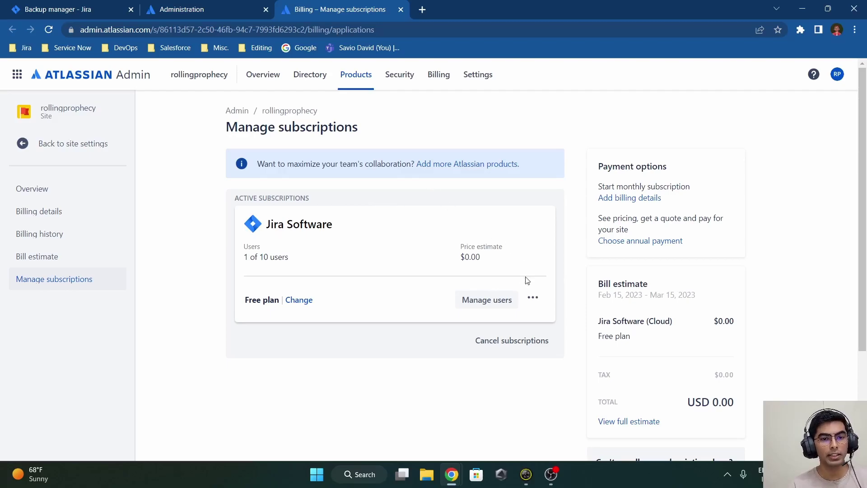
pyautogui.click(539, 306)
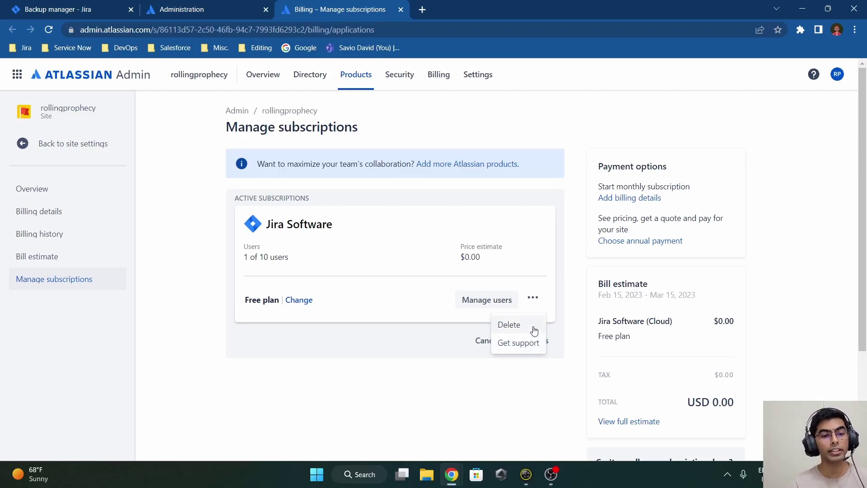
# - Start deleting the Jira Software subscription and enter CONFIRM as the confirmation word
pyautogui.click(510, 326)
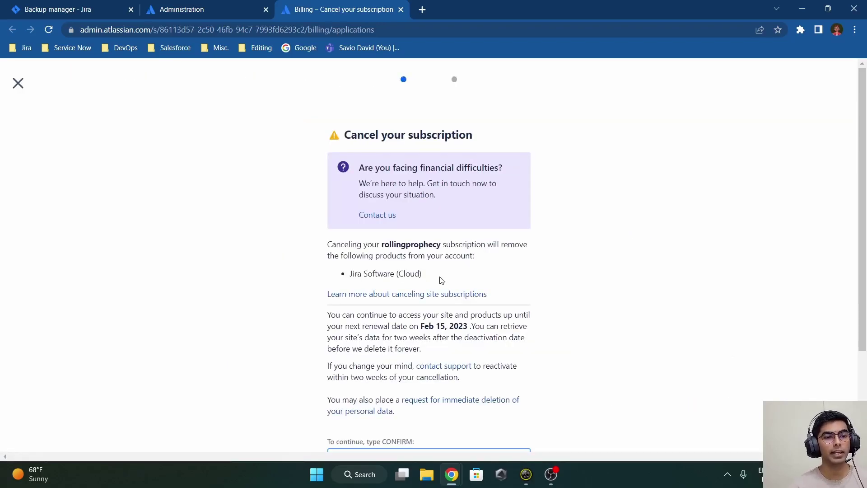
pyautogui.moveTo(389, 245); pyautogui.dragTo(441, 246)
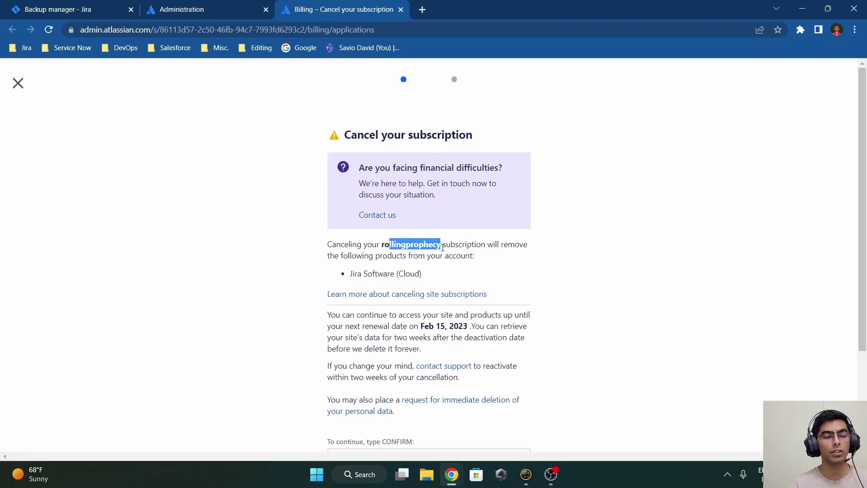
pyautogui.scroll(-1, 447, 252)
pyautogui.click(414, 412)
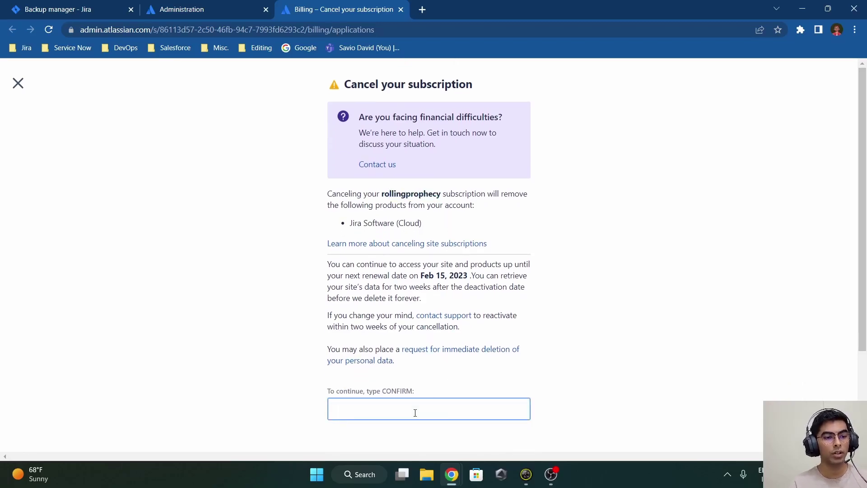
pyautogui.write('CONFIRM')
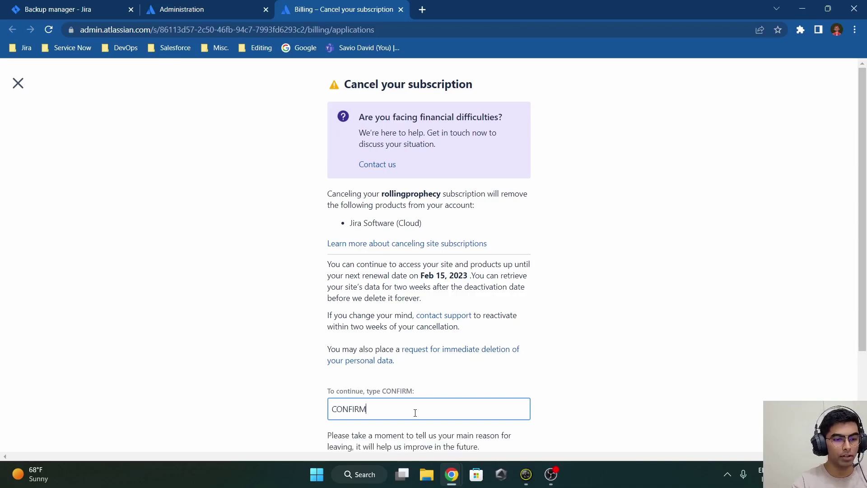
# - Give Other with reason 'demo purpose', cancel the subscription, and submit the feedback survey
pyautogui.scroll(-1, 565, 314)
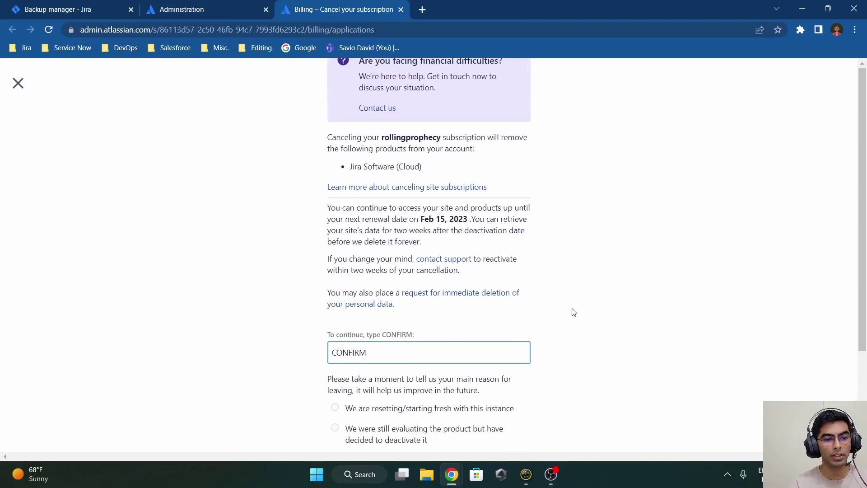
pyautogui.scroll(-2, 573, 312)
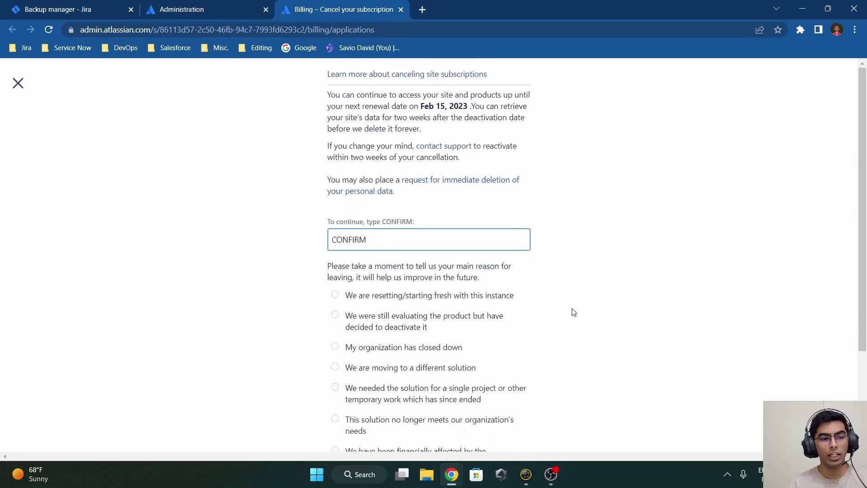
pyautogui.scroll(3, 577, 319)
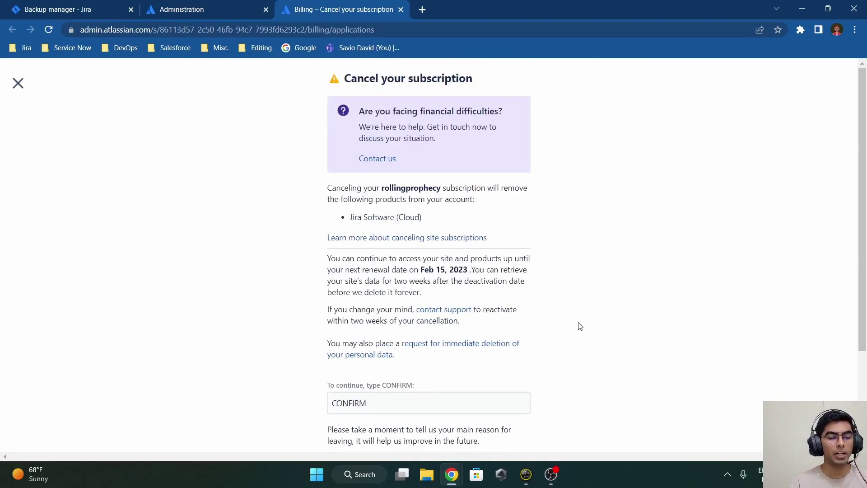
pyautogui.scroll(-5, 580, 326)
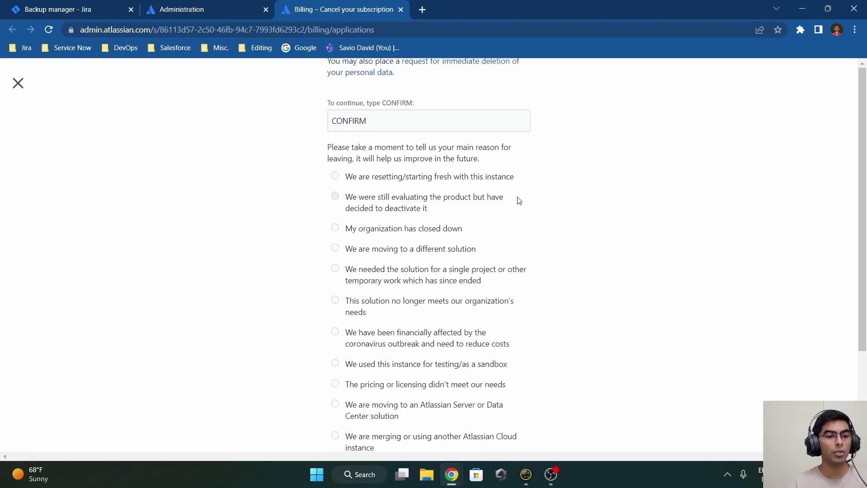
pyautogui.scroll(-3, 520, 201)
pyautogui.click(414, 338)
pyautogui.write('demo p')
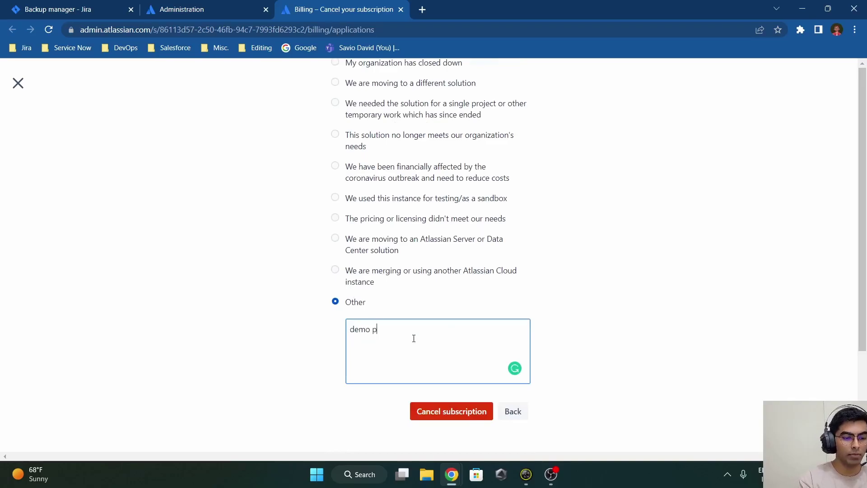
pyautogui.write('urpose')
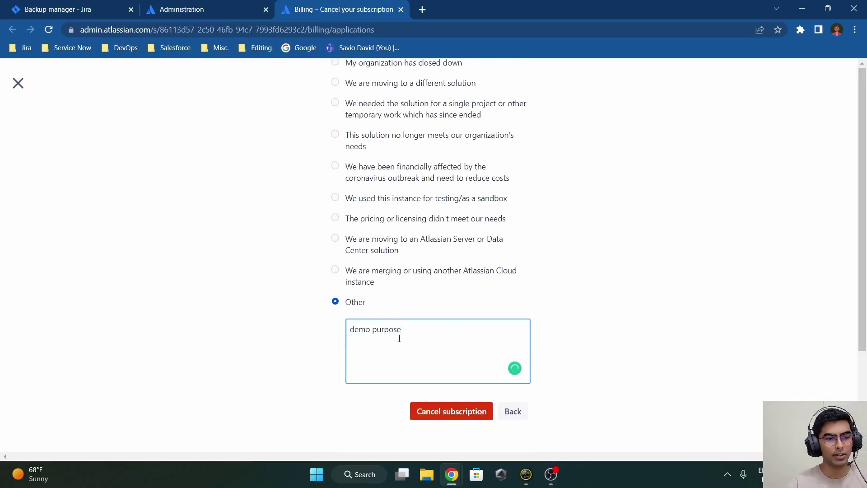
pyautogui.click(446, 412)
pyautogui.click(570, 213)
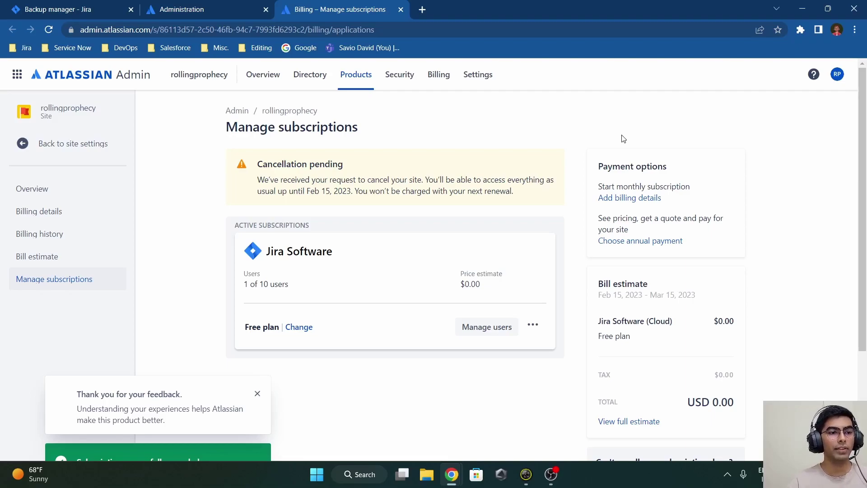
# - Close the 'Thank you for your feedback' notice to show the pending cancellation
pyautogui.click(257, 394)
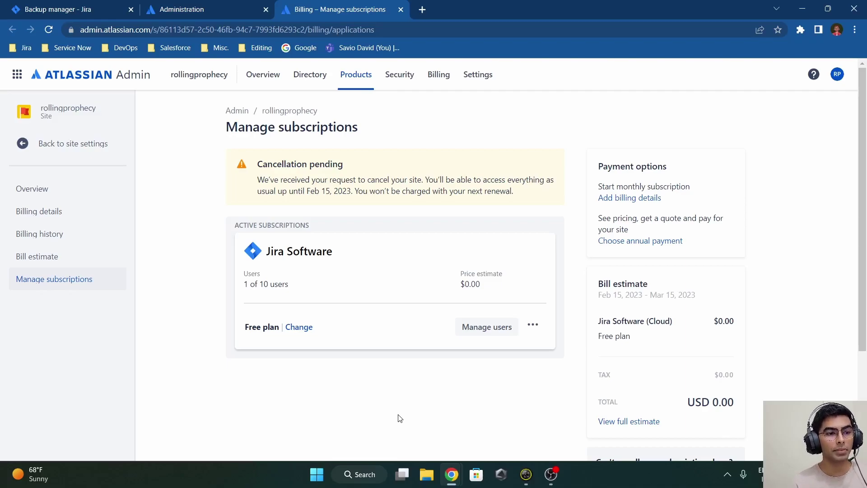
# - Scroll the organization's Settings Details page down to the Delete organization section
pyautogui.click(495, 75)
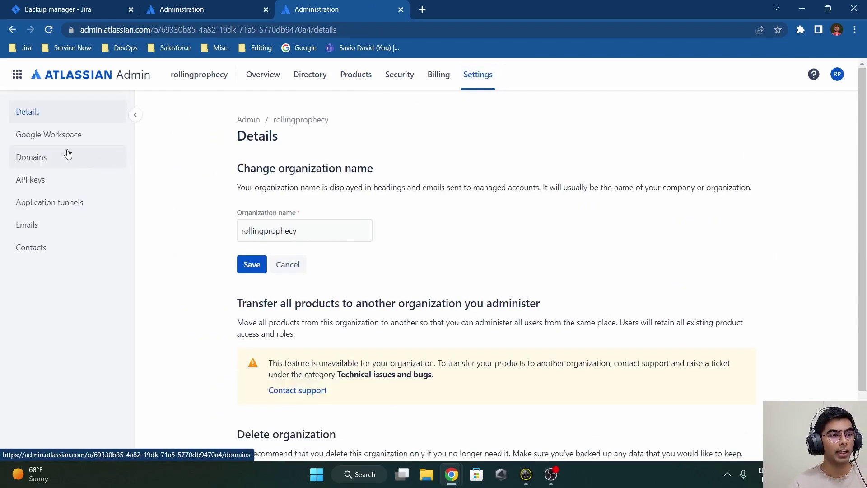
pyautogui.scroll(-3, 216, 192)
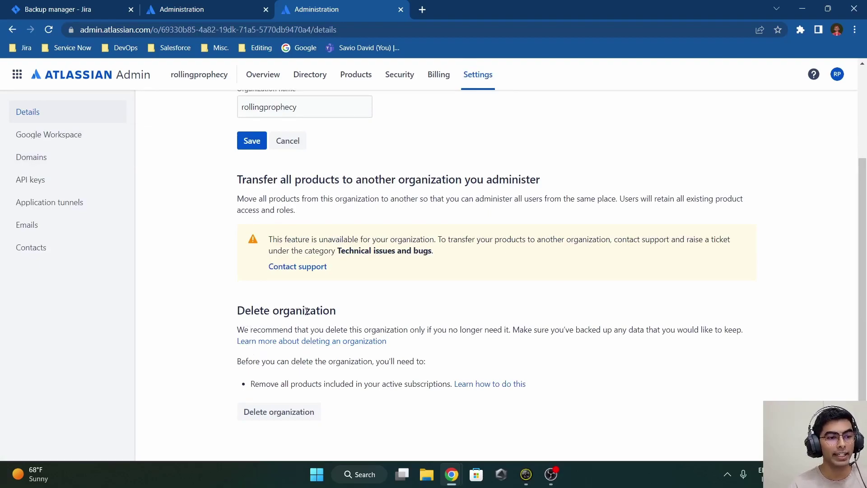
pyautogui.scroll(1, 309, 311)
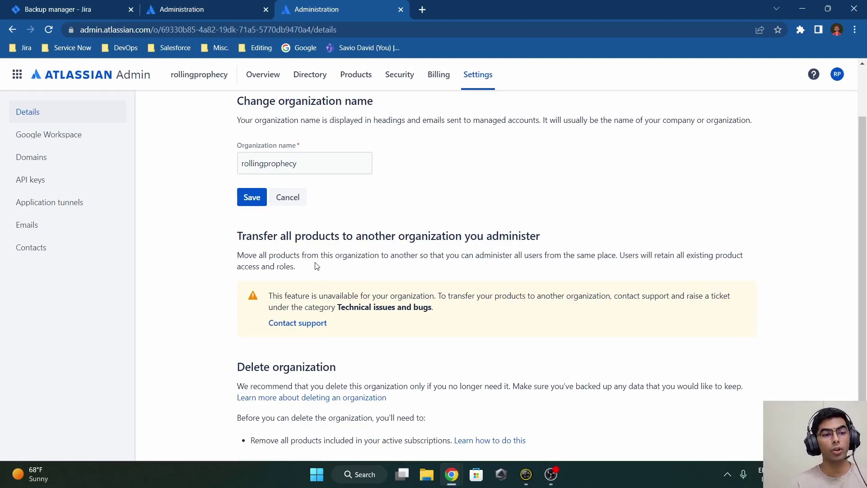
pyautogui.scroll(-1, 311, 280)
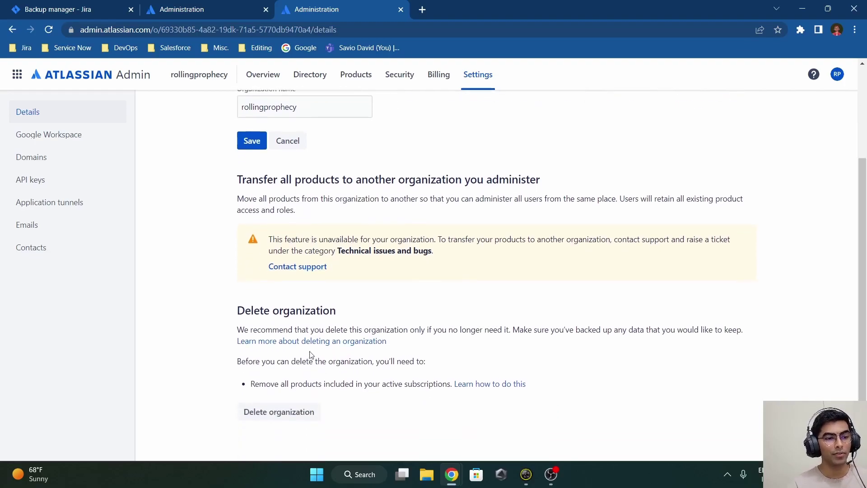